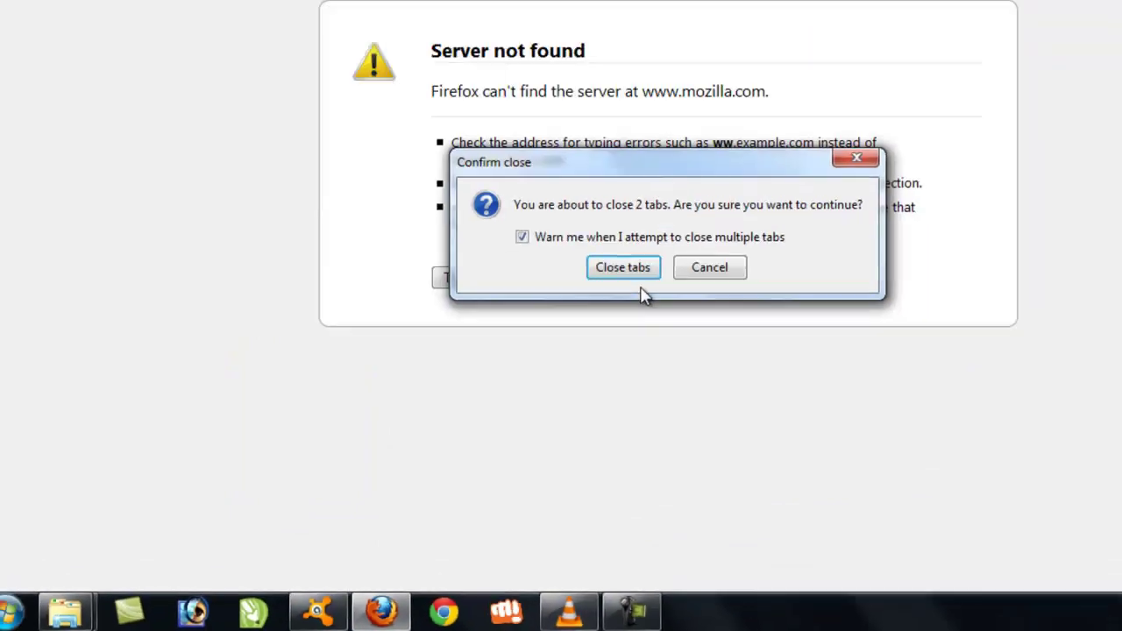
Close the Firefox window together with its two open tabs
{"action": "left_click", "coordinate": [621, 266]}
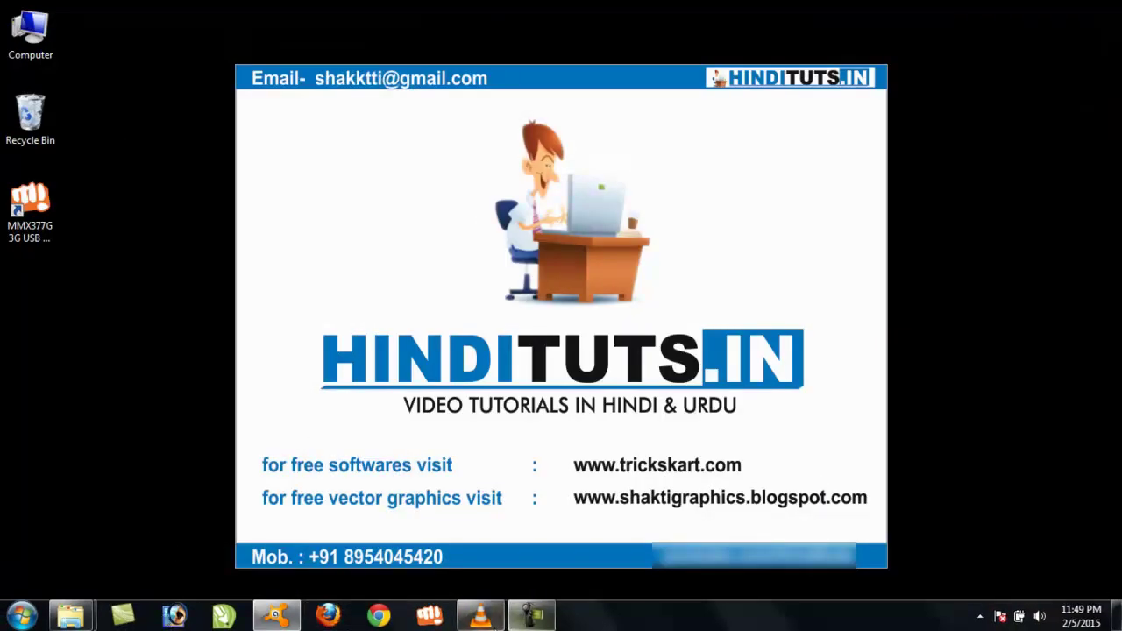
{"action": "right_click", "coordinate": [639, 204]}
{"action": "left_click", "coordinate": [706, 252]}
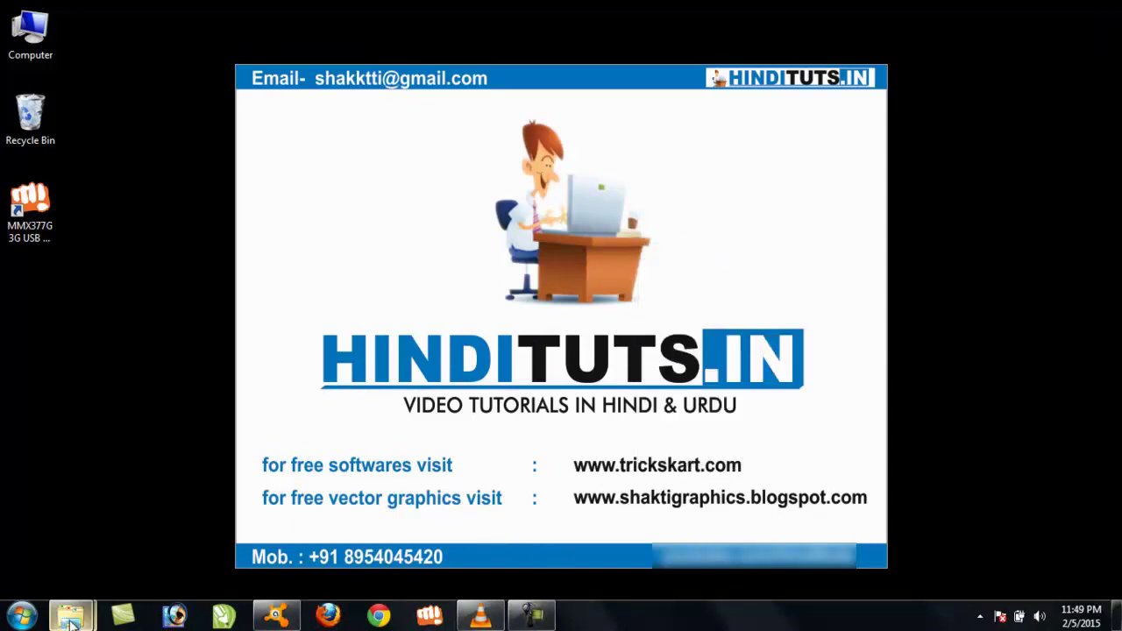
Unpin Adobe Photoshop 7.0 from the taskbar through its Start menu entry
{"action": "left_click", "coordinate": [21, 616]}
{"action": "right_click", "coordinate": [95, 233]}
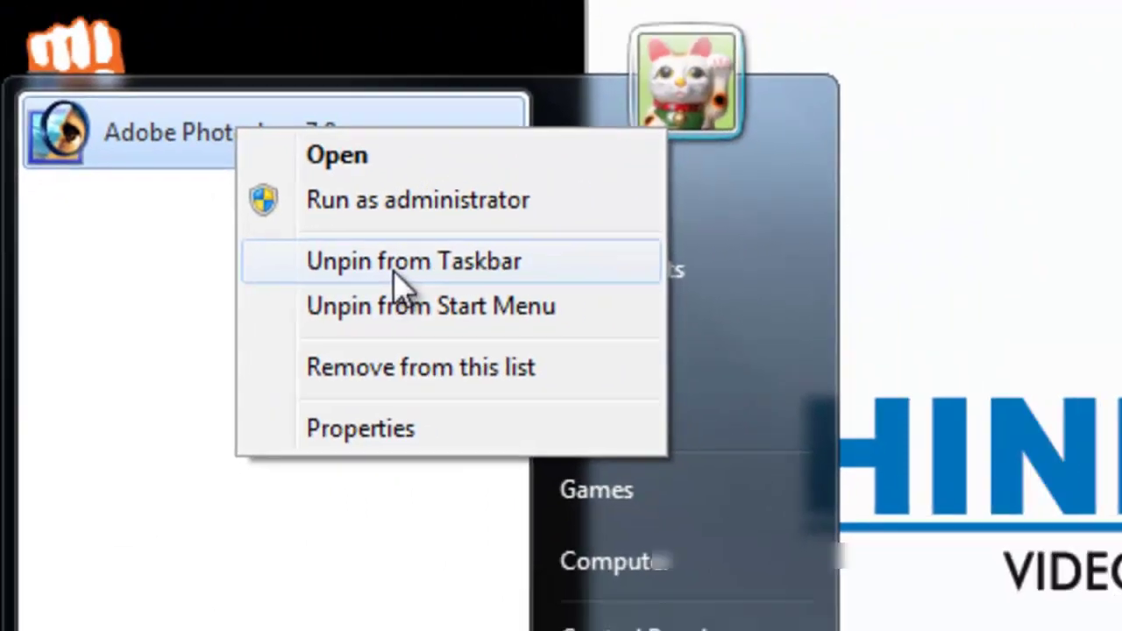
{"action": "left_click", "coordinate": [478, 263]}
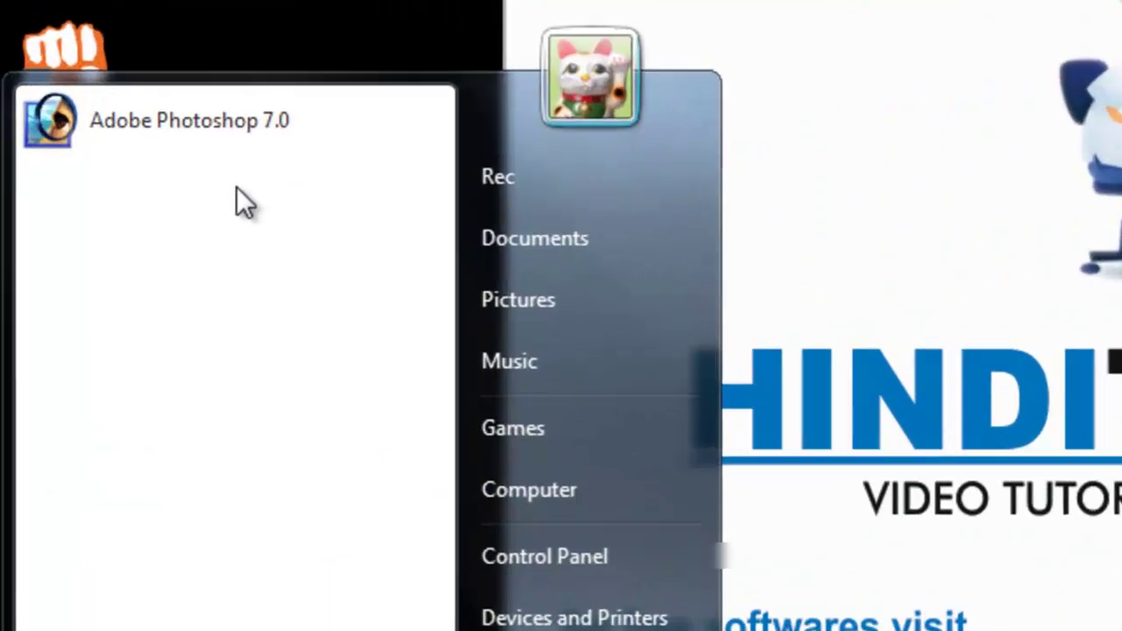
Pin Adobe Photoshop 7.0 to the taskbar from its Start menu entry and close the Start menu
{"action": "right_click", "coordinate": [174, 134]}
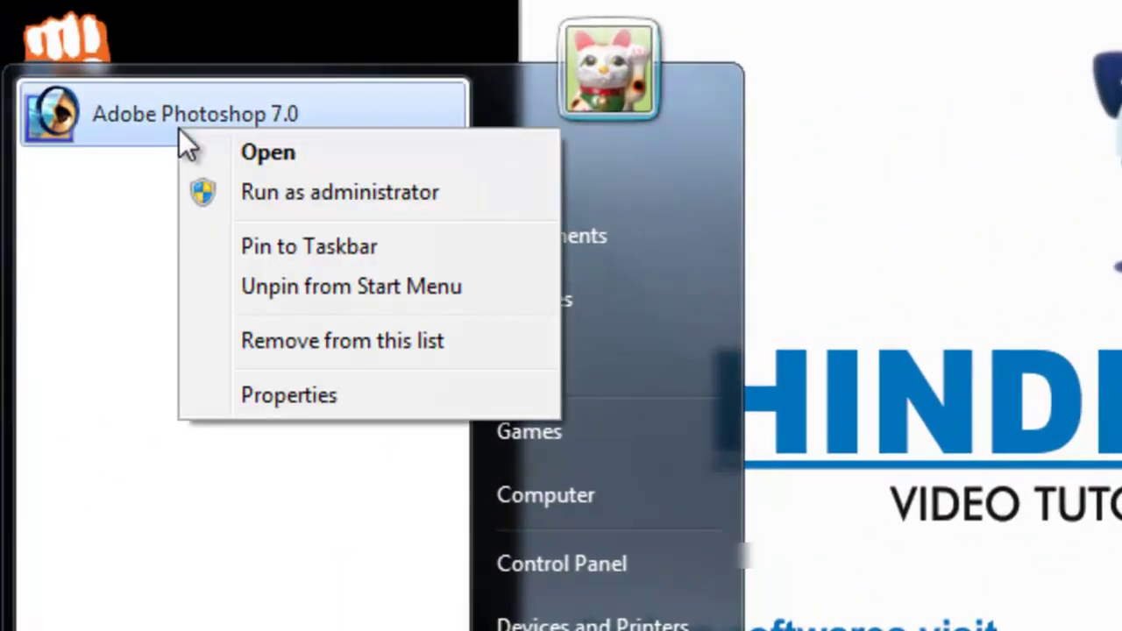
{"action": "left_click", "coordinate": [405, 255]}
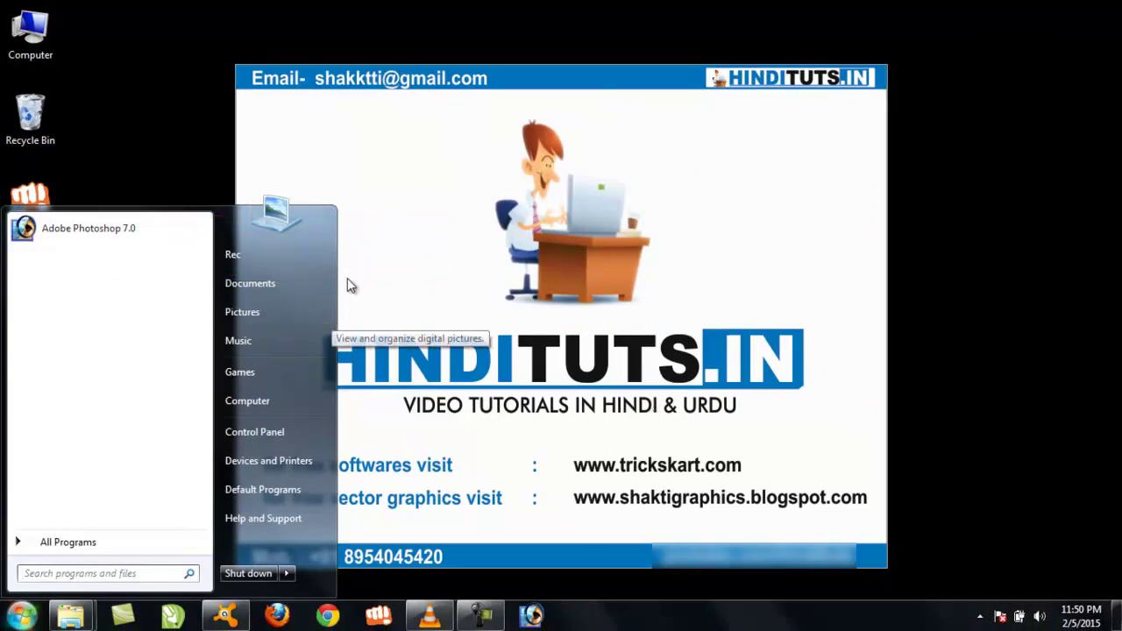
{"action": "left_click", "coordinate": [392, 258]}
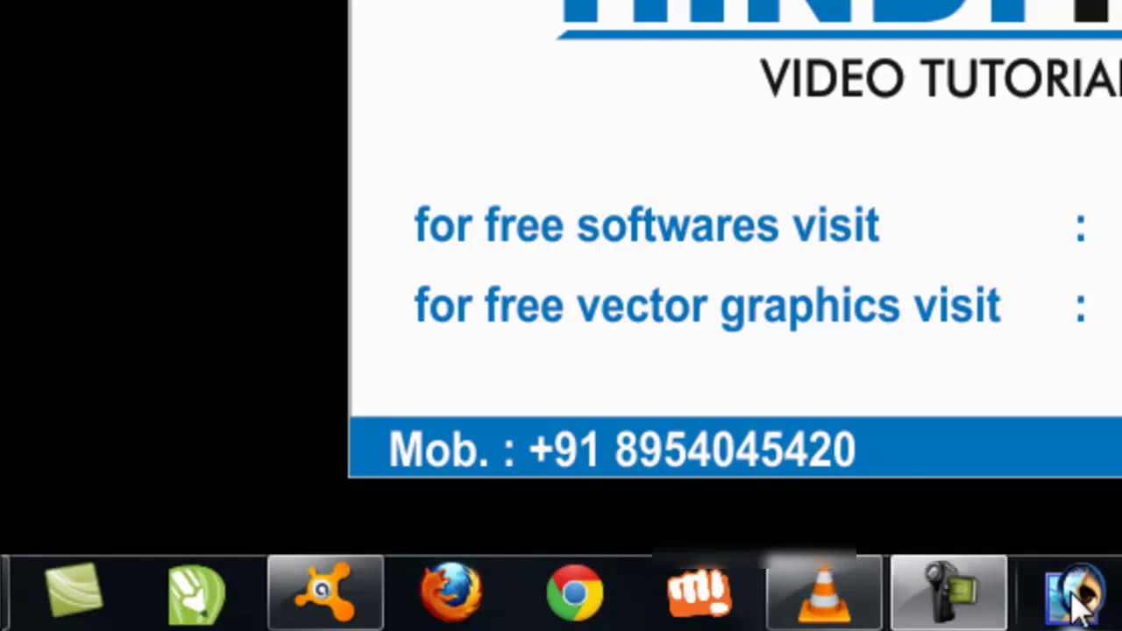
Move the Photoshop taskbar icon between avast! and Firefox, and unpin it from the taskbar
{"action": "left_click_drag", "start_coordinate": [1073, 589], "coordinate": [421, 603]}
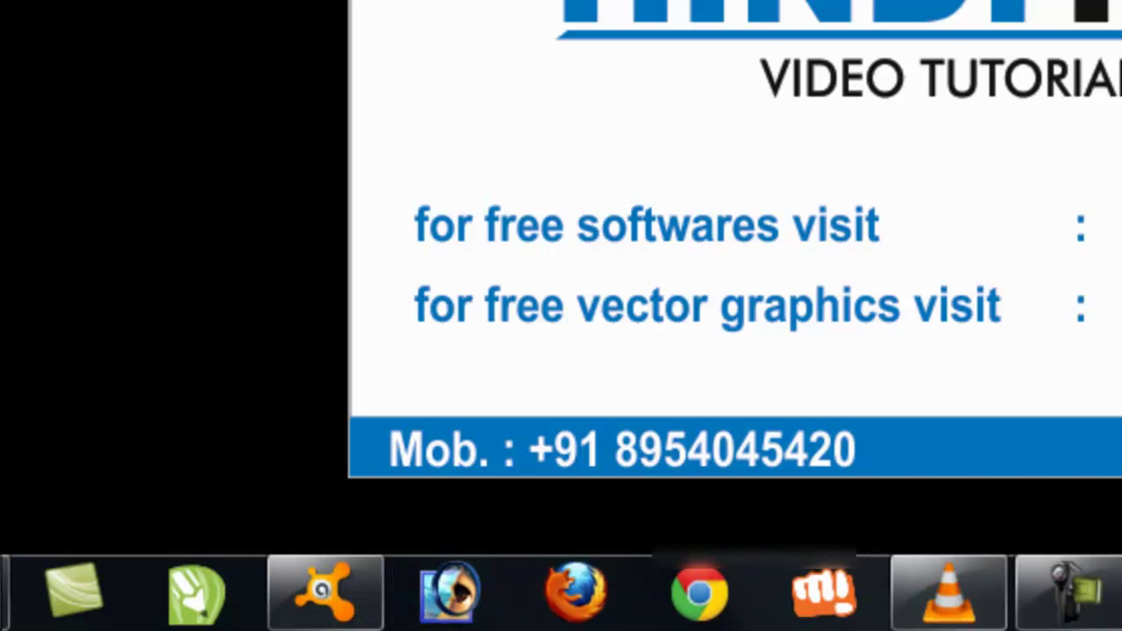
{"action": "right_click", "coordinate": [465, 599]}
{"action": "left_click", "coordinate": [367, 489]}
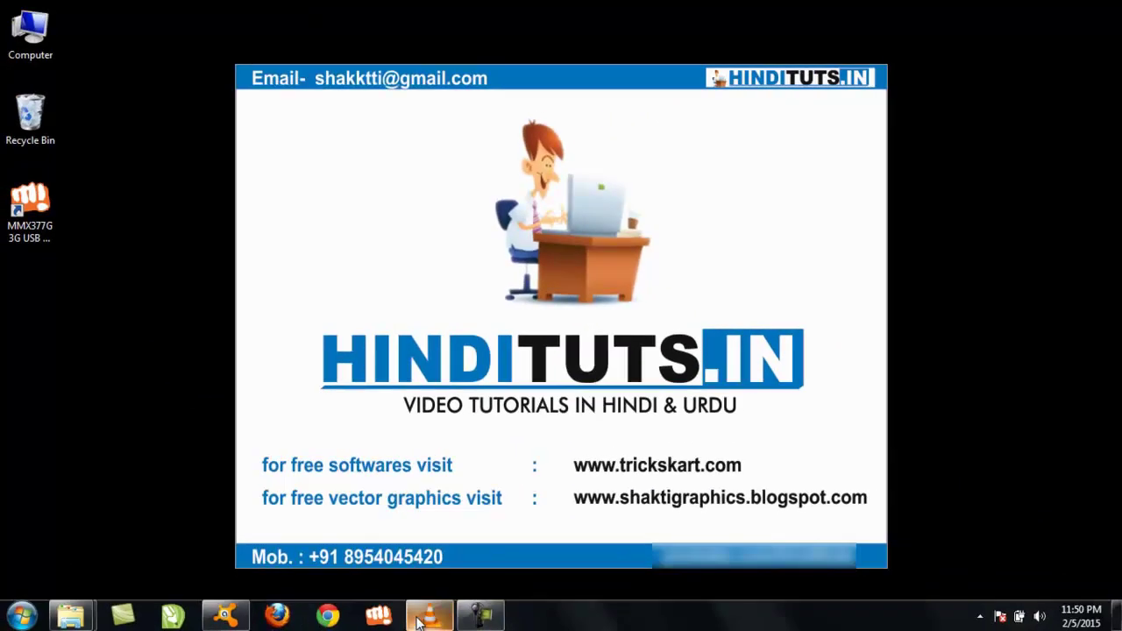
Check the taskbar jump lists of MMX377G 3G USB Manager and Google Chrome, then dismiss them
{"action": "right_click", "coordinate": [379, 620]}
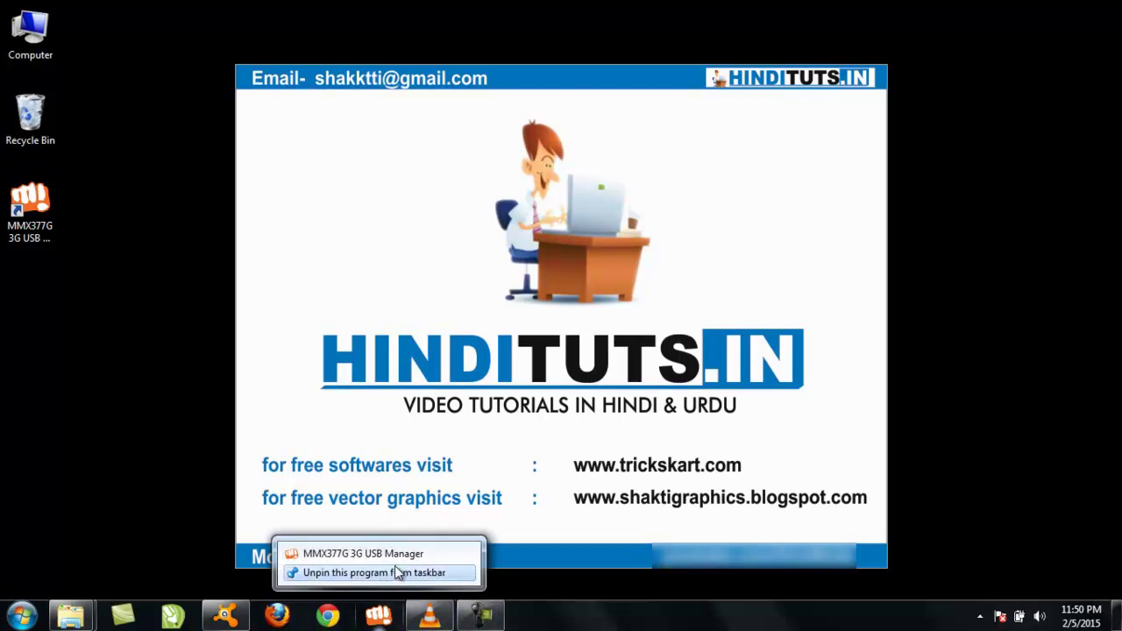
{"action": "right_click", "coordinate": [329, 618]}
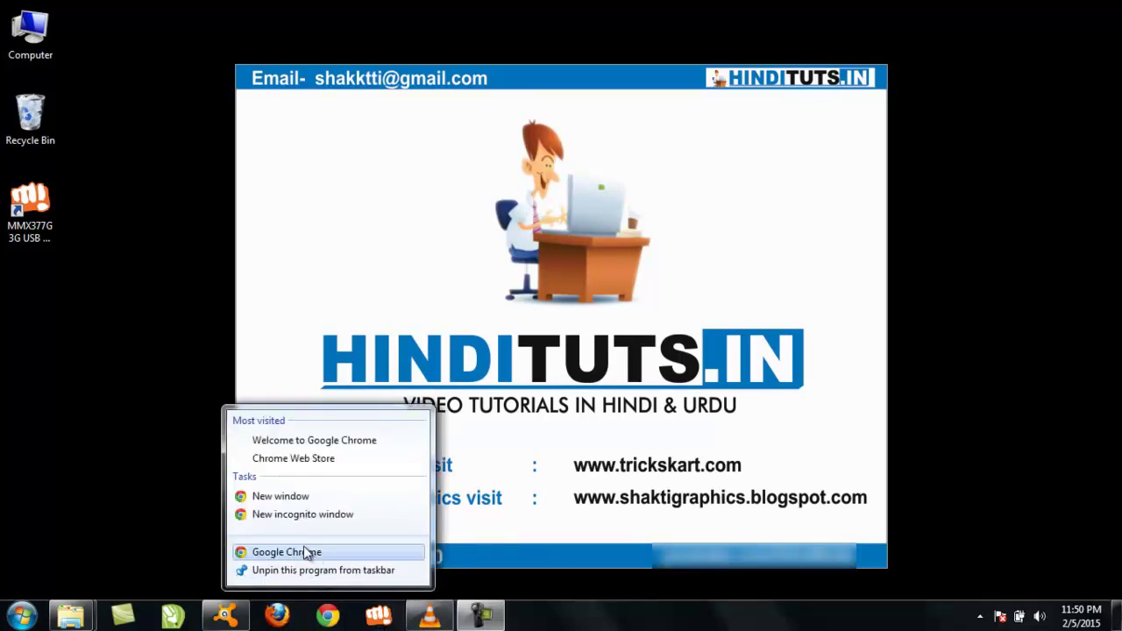
{"action": "left_click", "coordinate": [524, 379]}
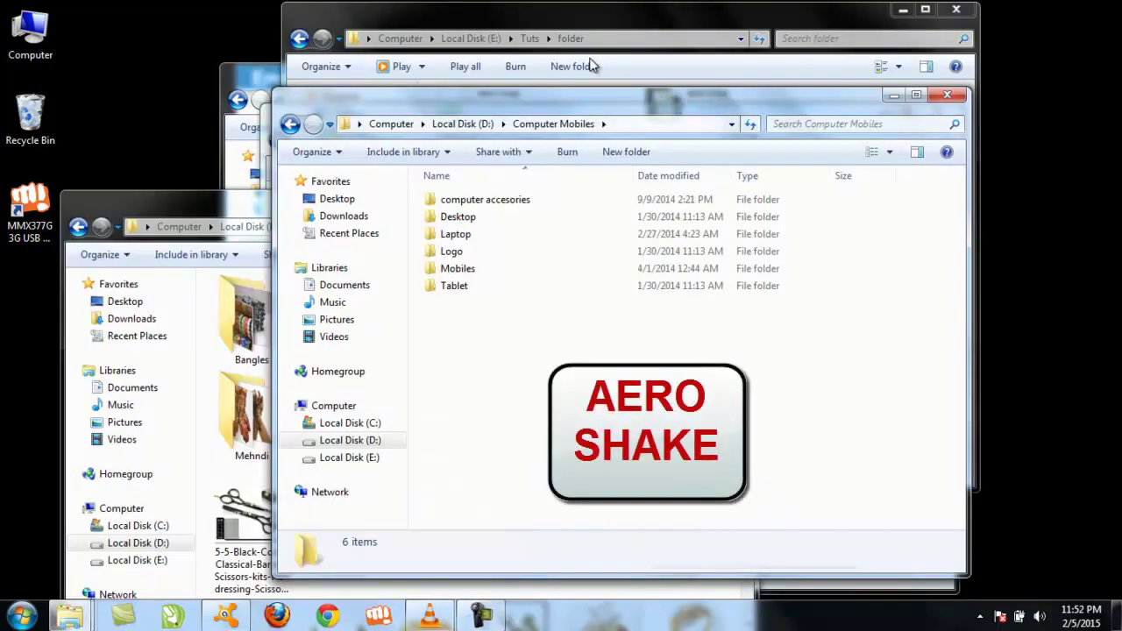
Rearrange the overlapping Explorer windows on the desktop so that they are staggered behind the Computer Mobiles window
{"action": "left_click_drag", "start_coordinate": [637, 104], "coordinate": [891, 181]}
{"action": "left_click", "coordinate": [333, 194]}
{"action": "left_click_drag", "start_coordinate": [332, 200], "coordinate": [283, 437]}
{"action": "left_click_drag", "start_coordinate": [526, 105], "coordinate": [271, 179]}
{"action": "left_click_drag", "start_coordinate": [621, 7], "coordinate": [527, 67]}
{"action": "left_click_drag", "start_coordinate": [607, 80], "coordinate": [612, 54]}
Use Aero Shake on the Computer Mobiles window to minimize all other windows and restore them again
{"action": "left_click_drag", "start_coordinate": [930, 166], "coordinate": [666, 143]}
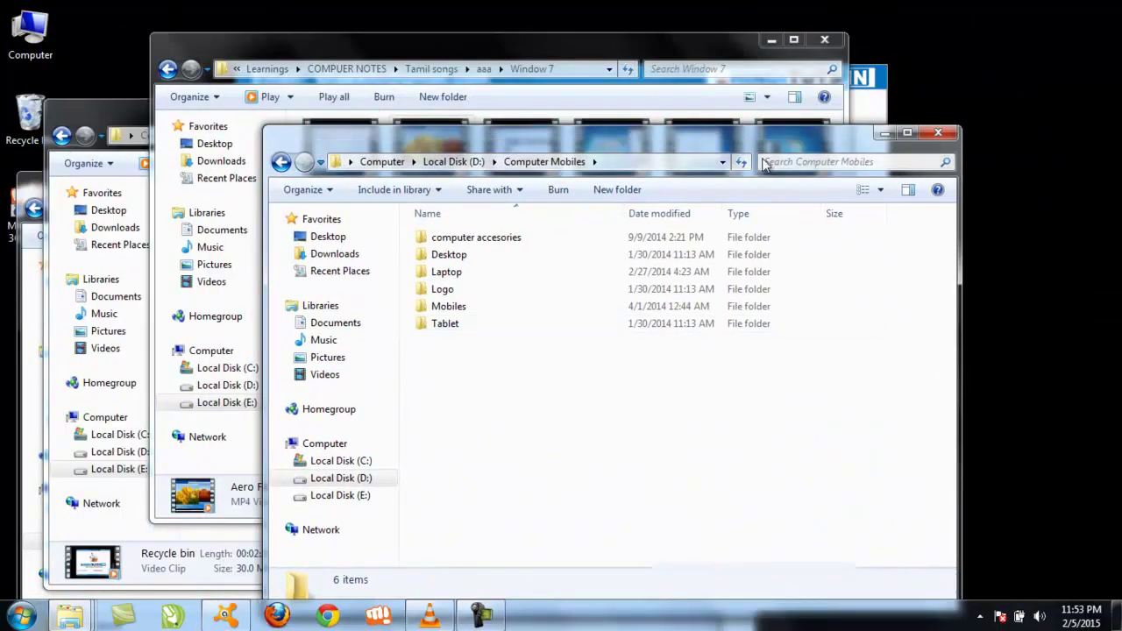
{"action": "left_click_drag", "start_coordinate": [848, 178], "coordinate": [864, 133]}
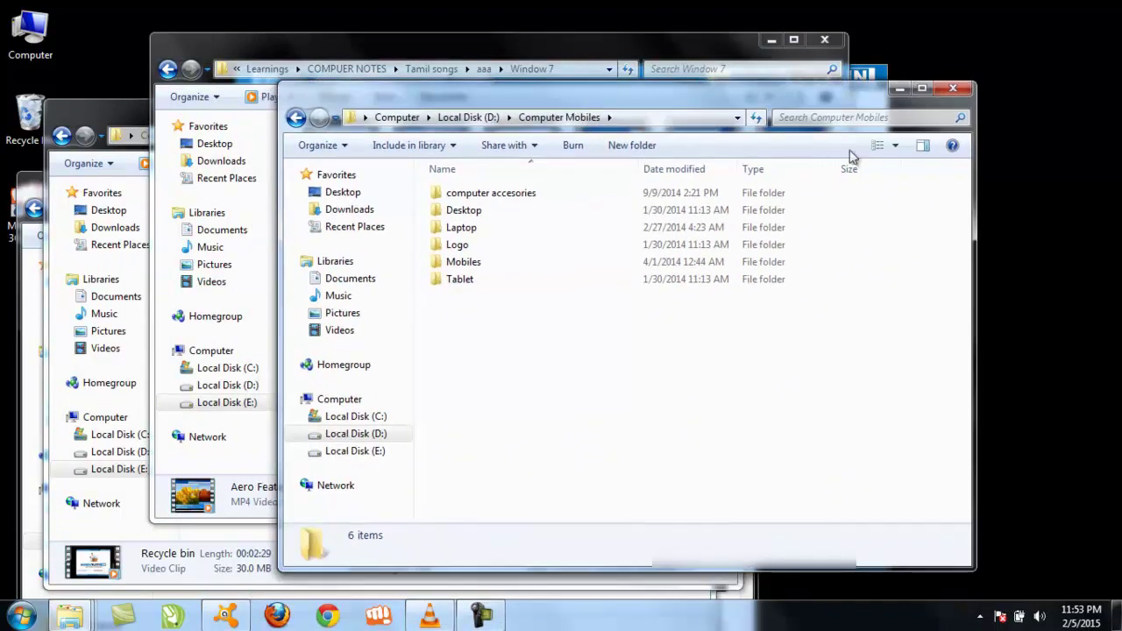
{"action": "left_click_drag", "start_coordinate": [600, 98], "coordinate": [677, 110]}
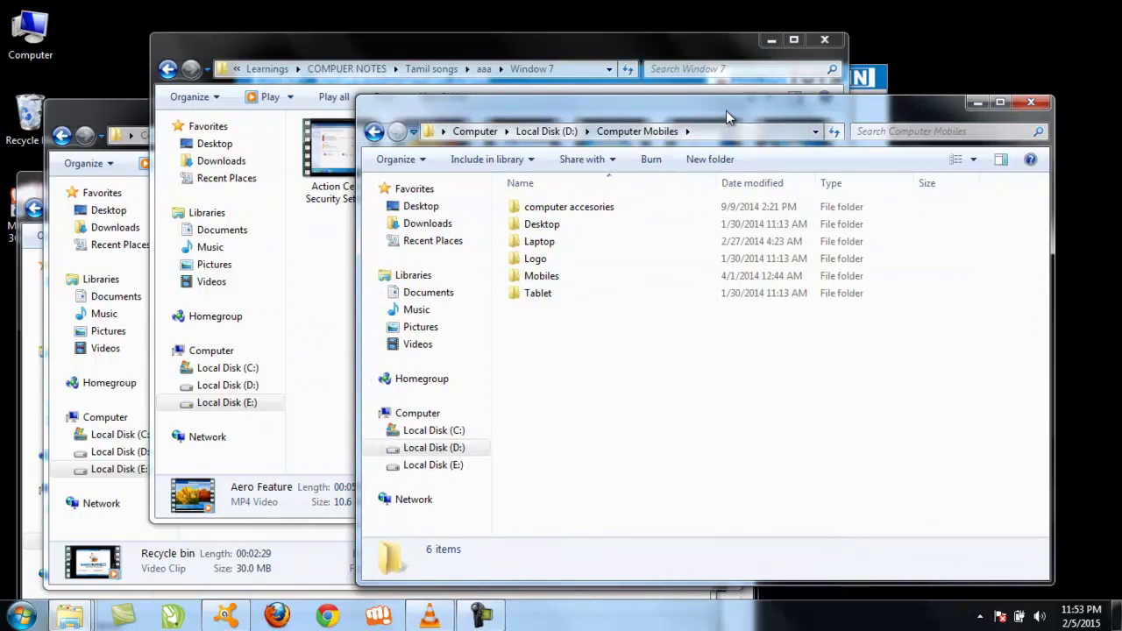
{"action": "left_click_drag", "start_coordinate": [727, 108], "coordinate": [662, 130]}
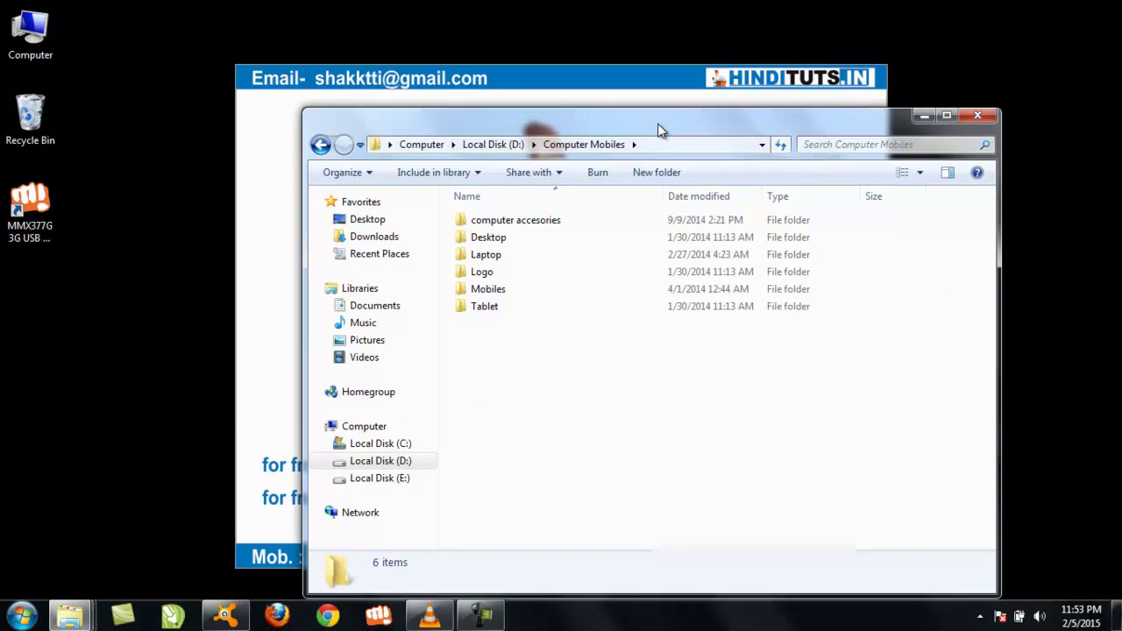
{"action": "left_click_drag", "start_coordinate": [660, 129], "coordinate": [587, 98]}
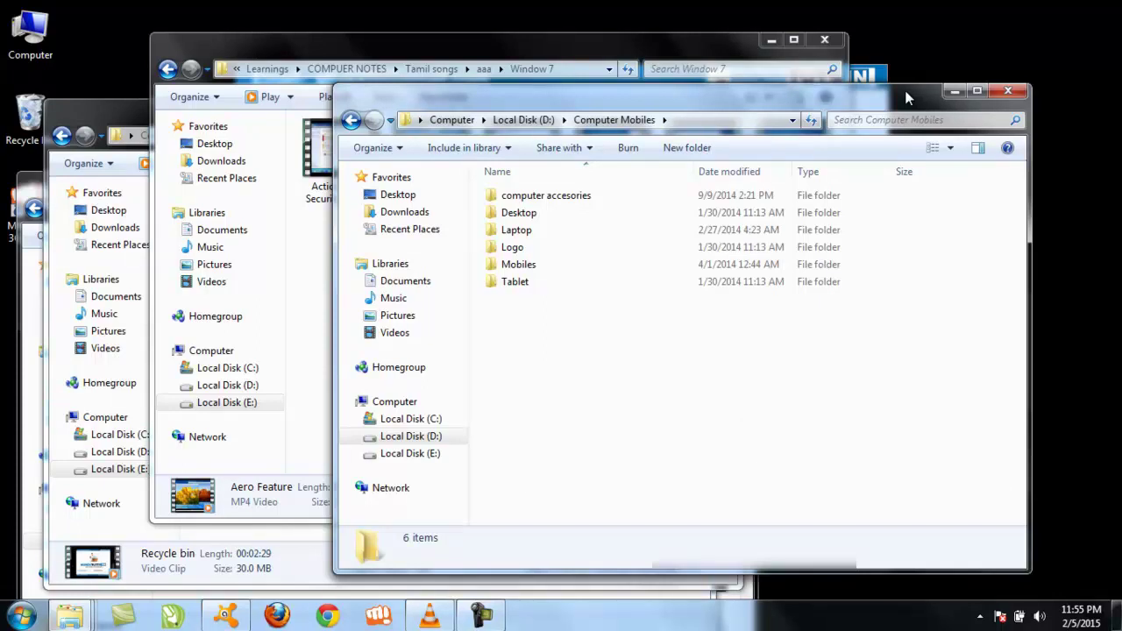
Cycle through the previews of all open windows with Aero Flip and switch to avast! Free Antivirus
{"action": "key", "text": "alt+Tab"}
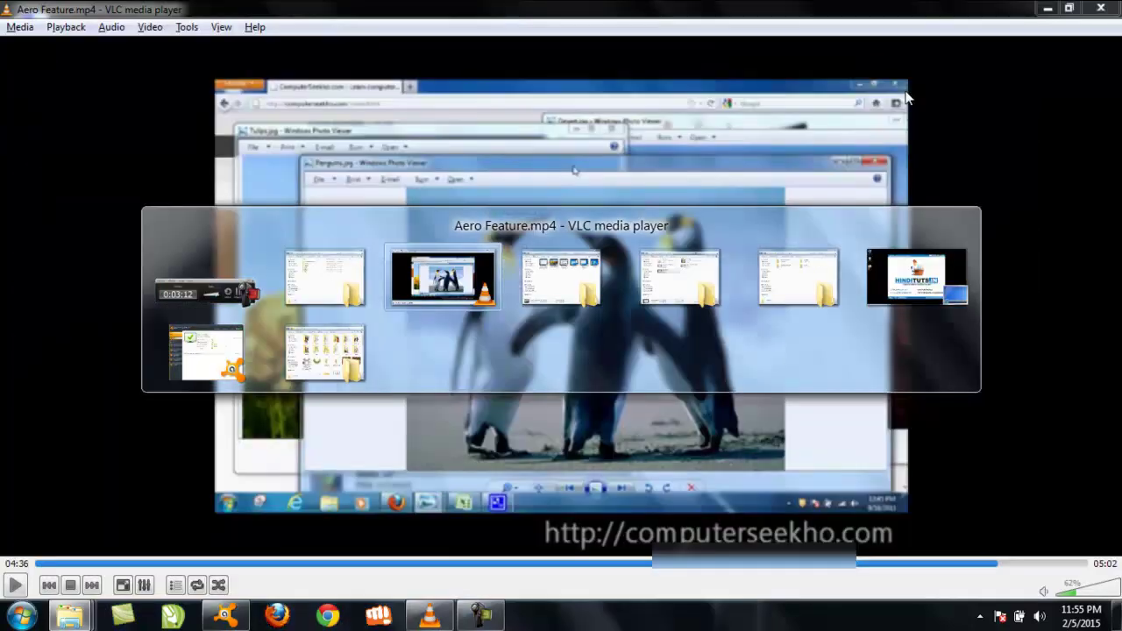
{"action": "key", "text": "alt+Tab"}
{"action": "key", "text": "alt+Tab"}
{"action": "key", "text": "alt+Tab"}
{"action": "key", "text": "alt+Tab"}
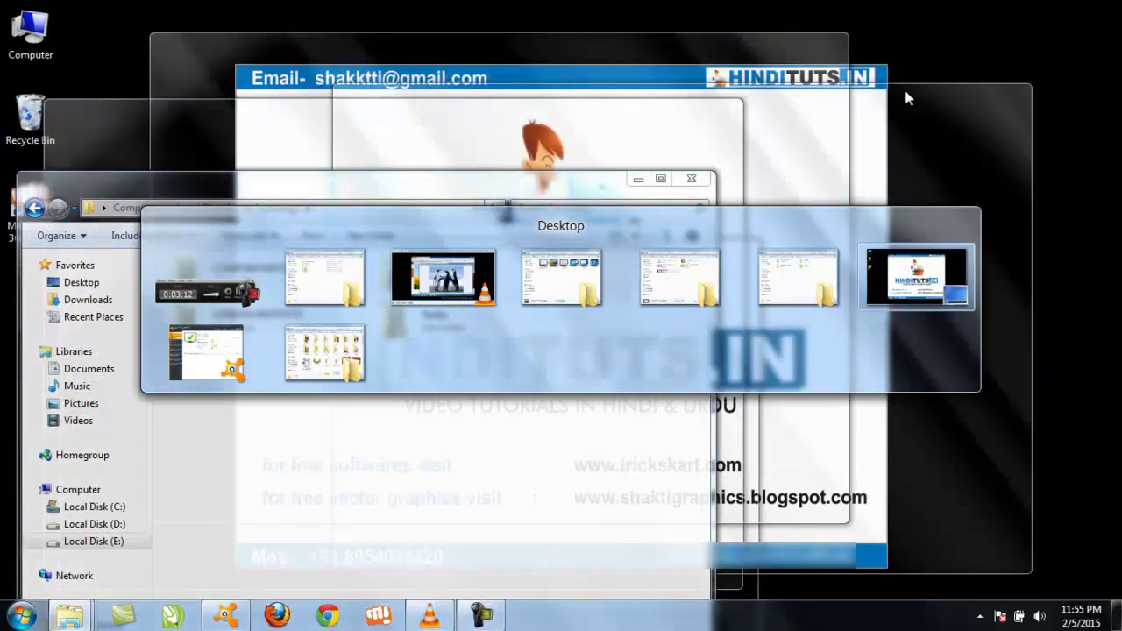
{"action": "key", "text": "alt+Tab"}
{"action": "key", "text": "alt+Tab"}
{"action": "key", "text": "alt+Tab"}
{"action": "key", "text": "alt+Tab"}
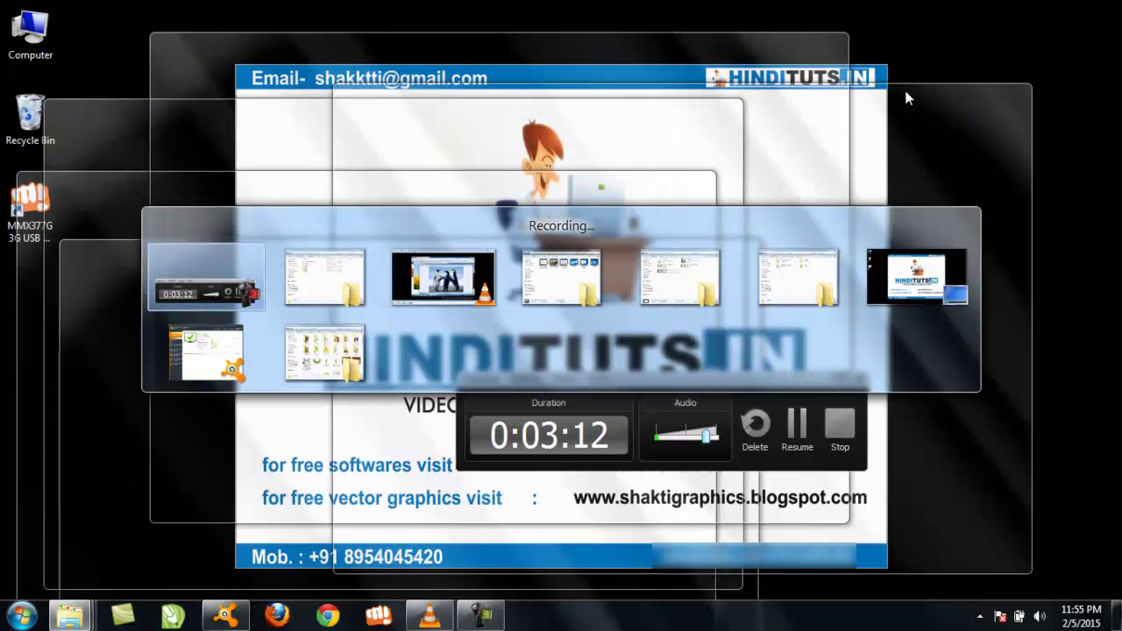
{"action": "key", "text": "alt+Tab"}
{"action": "key", "text": "alt+Tab"}
{"action": "key", "text": "alt+Tab"}
{"action": "key", "text": "alt+Tab"}
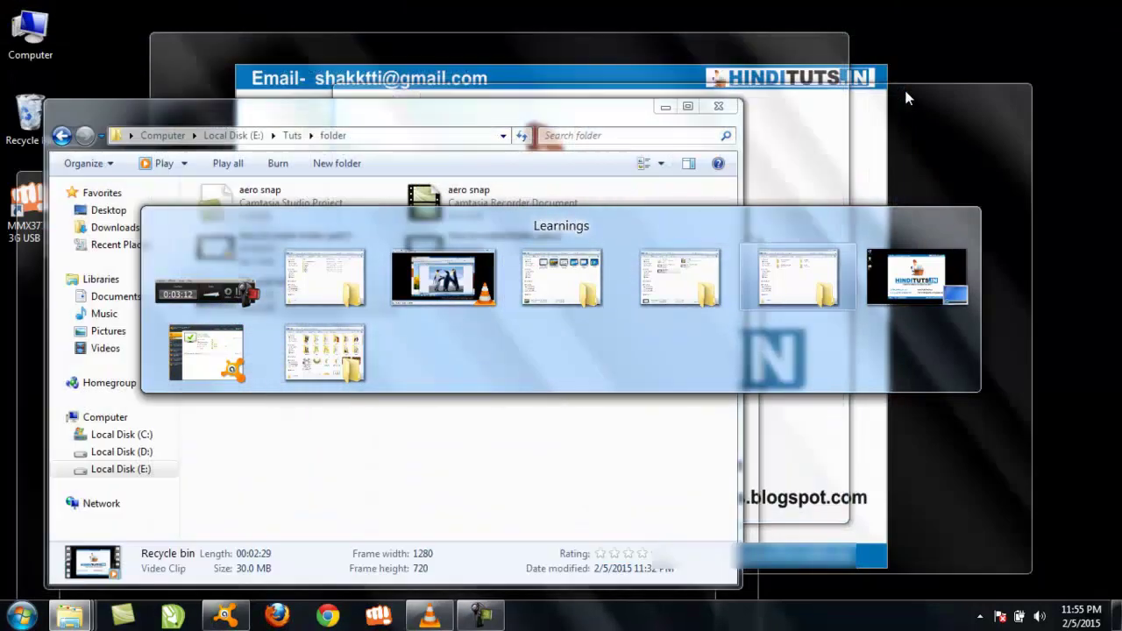
{"action": "key", "text": "alt+Tab"}
{"action": "key", "text": "alt+Tab"}
{"action": "key", "text": "alt+Tab"}
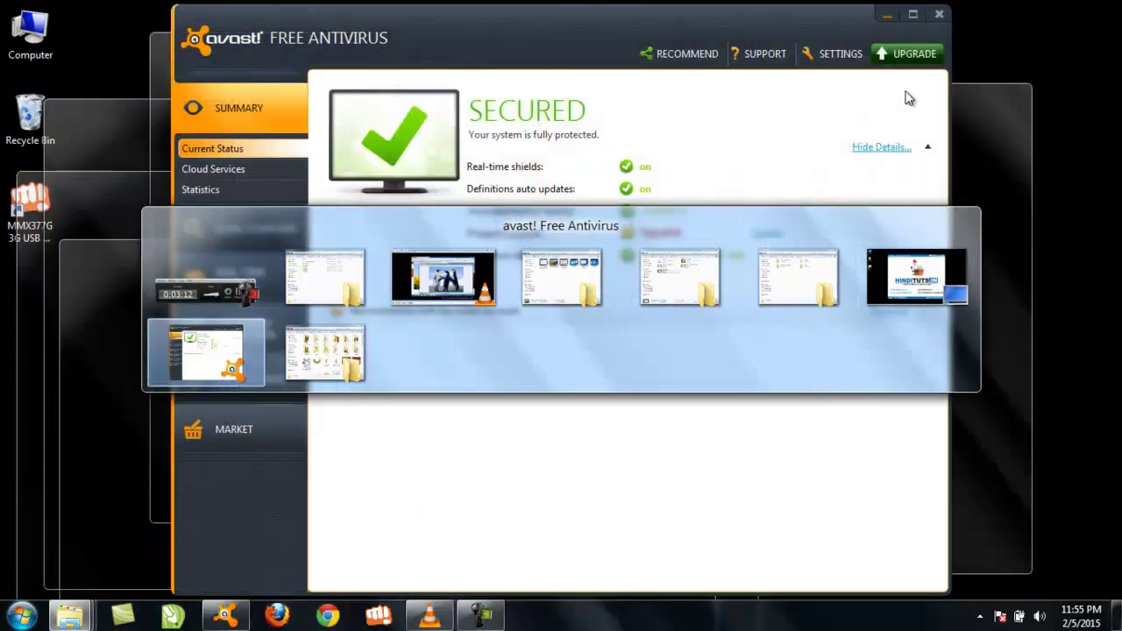
{"action": "key", "text": "alt+Tab"}
{"action": "key", "text": "alt+Tab"}
{"action": "key", "text": "alt+Tab"}
{"action": "key", "text": "alt+Tab"}
{"action": "key", "text": "alt+Tab"}
{"action": "key", "text": "alt+Tab"}
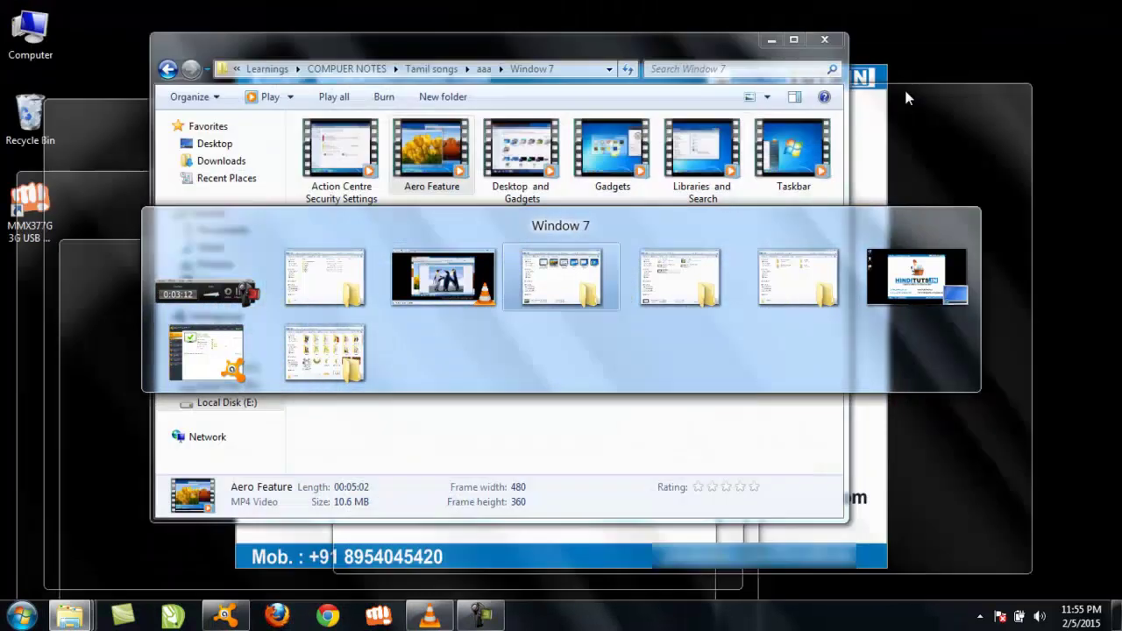
{"action": "key", "text": "alt+Tab"}
{"action": "key", "text": "alt+Tab"}
{"action": "key", "text": "alt+Tab"}
{"action": "key", "text": "alt+Tab"}
{"action": "key", "text": "alt+Tab"}
{"action": "key", "text": "alt+Tab"}
{"action": "key", "text": "alt+Tab"}
{"action": "key", "text": "alt+Tab"}
{"action": "key", "text": "alt+Tab"}
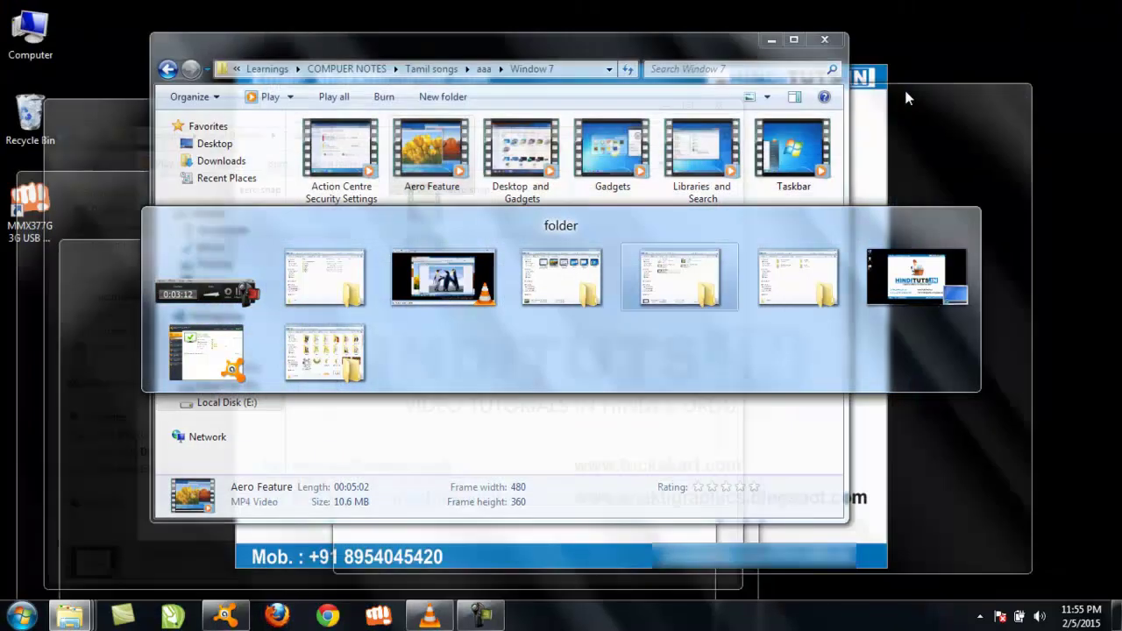
{"action": "key", "text": "alt+Tab"}
{"action": "key", "text": "alt+Tab"}
{"action": "key", "text": "alt+Tab"}
{"action": "key", "text": "alt+Tab"}
{"action": "key", "text": "alt+Tab"}
{"action": "key", "text": "alt+Tab"}
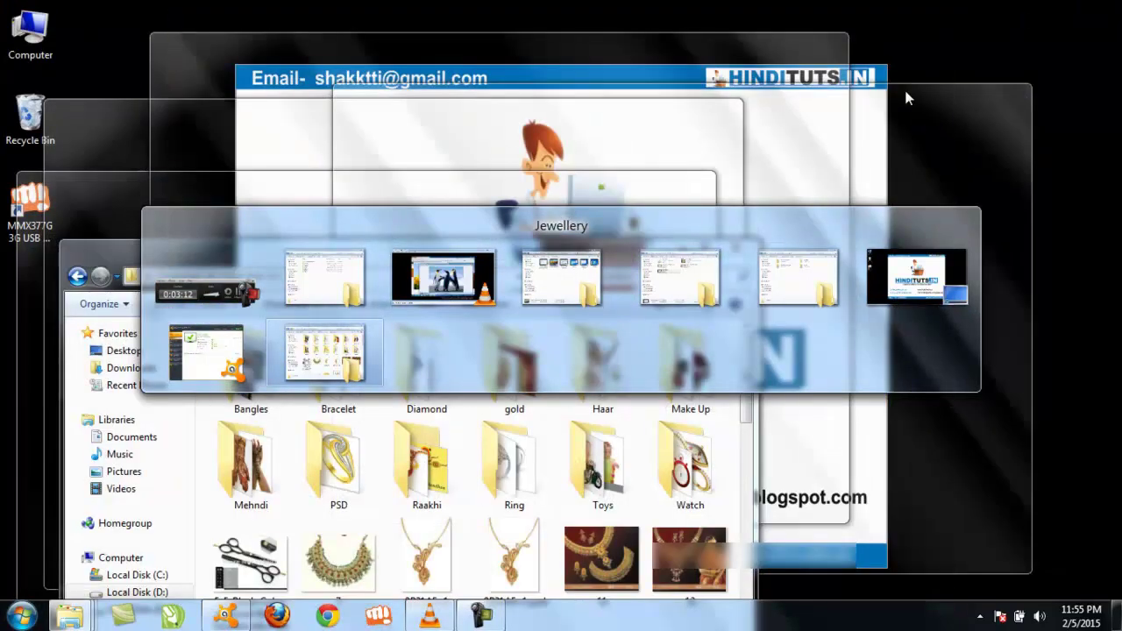
{"action": "key", "text": "alt+Tab"}
{"action": "key", "text": "alt+Tab"}
{"action": "key", "text": "alt+Tab"}
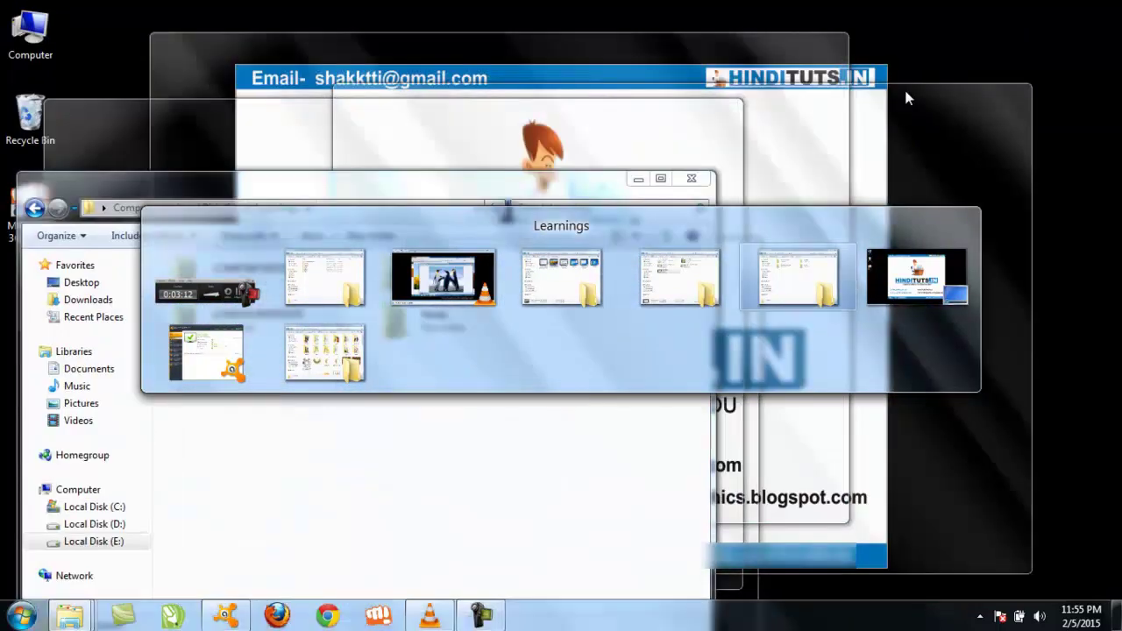
{"action": "key", "text": "alt+Tab"}
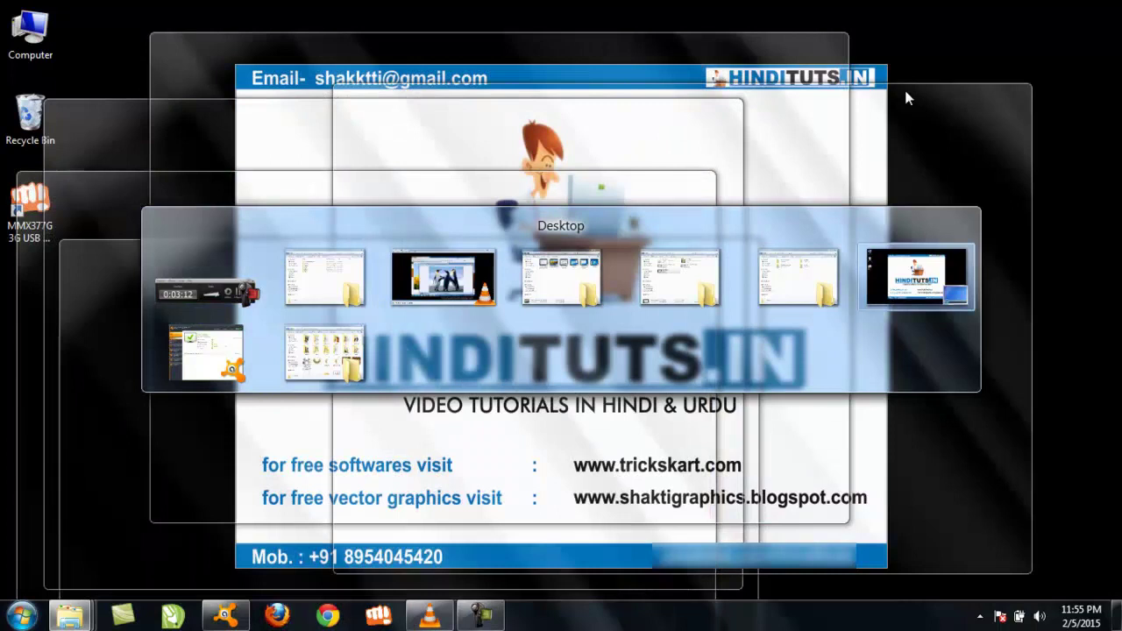
{"action": "key", "text": "alt+Tab"}
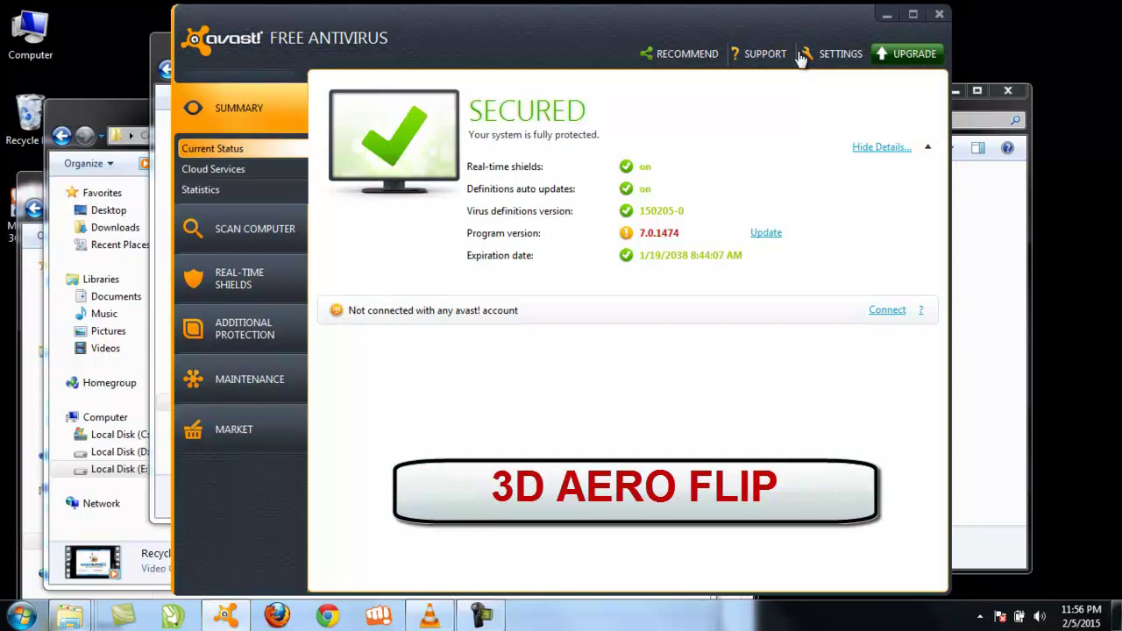
Cycle through the stack of open windows in the 3D Aero Flip view
{"action": "key", "text": "super+Tab"}
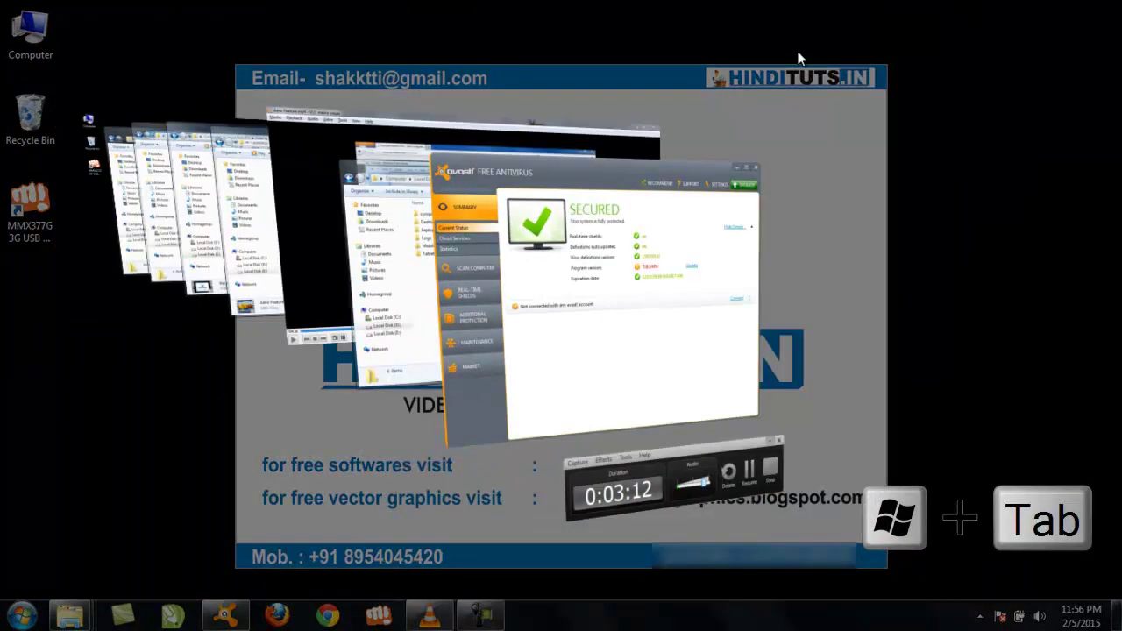
{"action": "key", "text": "super+Tab"}
{"action": "key", "text": "super+Tab"}
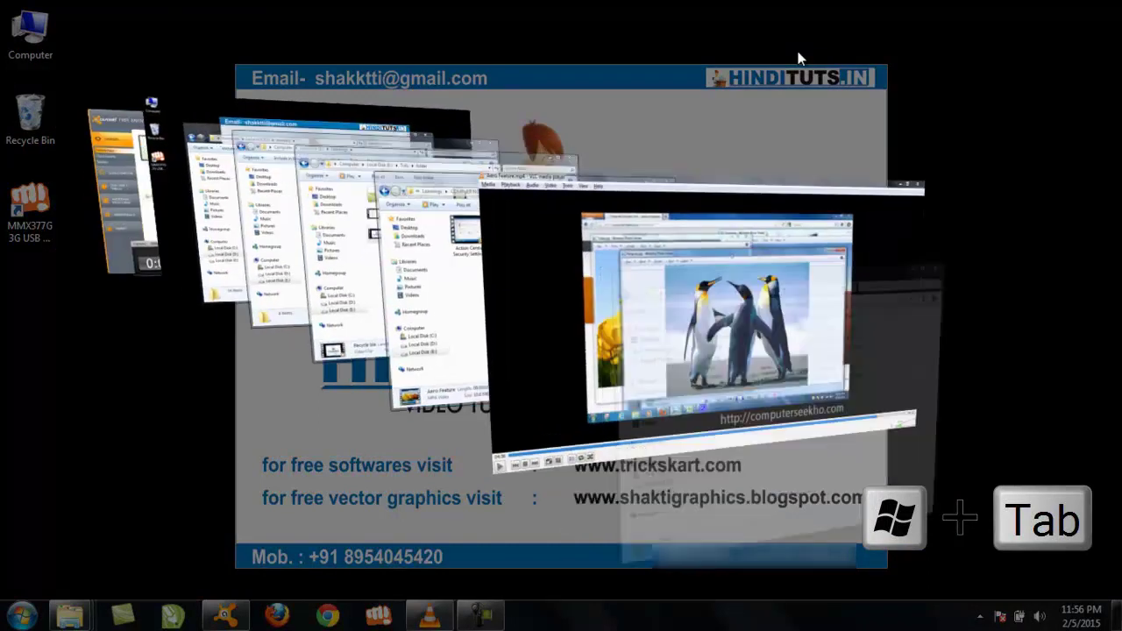
{"action": "key", "text": "super+Tab"}
{"action": "key", "text": "super+Tab"}
{"action": "key", "text": "super+Tab"}
{"action": "key", "text": "super+Tab"}
{"action": "key", "text": "super+Tab"}
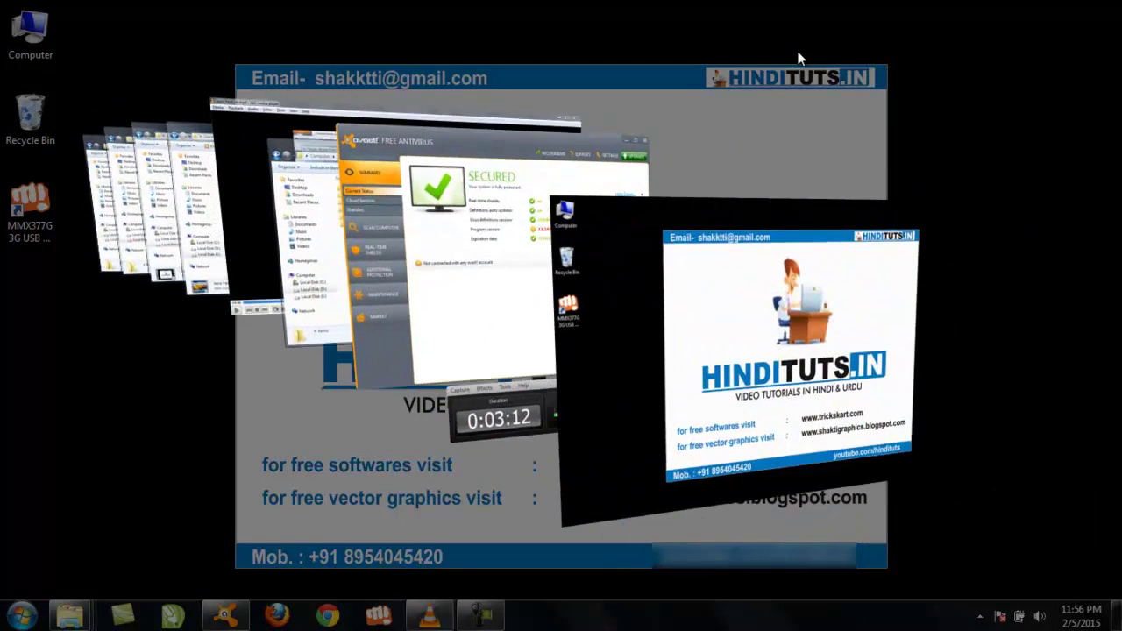
{"action": "key", "text": "super+Tab"}
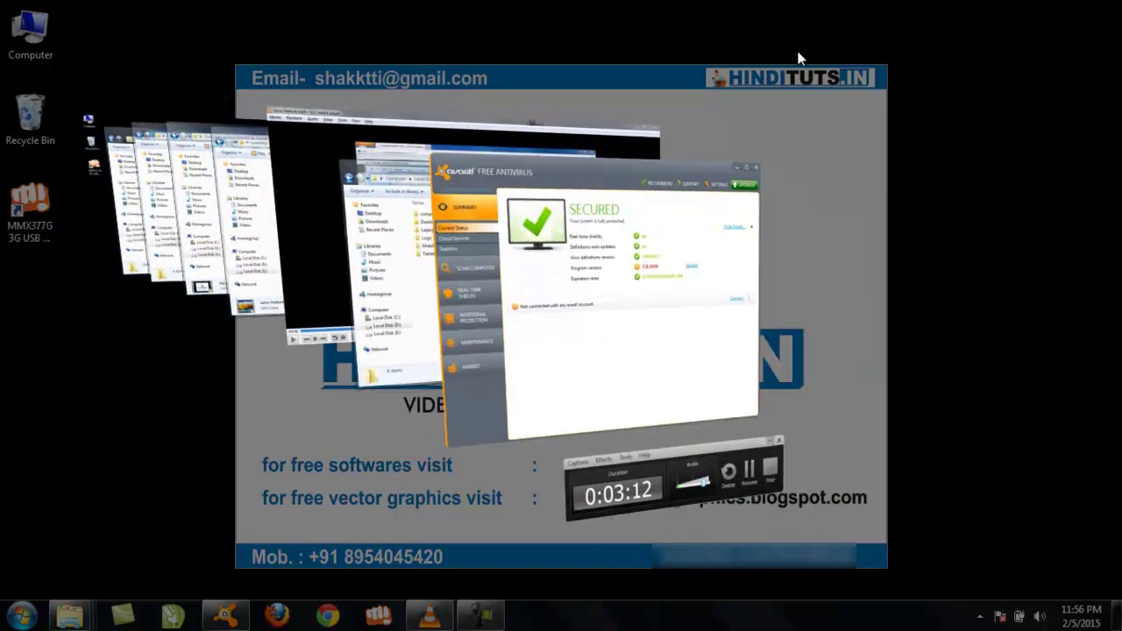